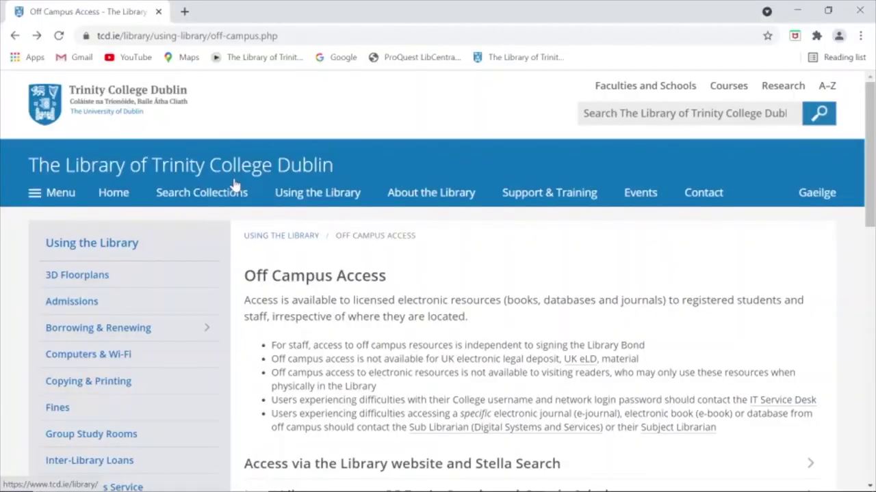
# Step: Follow Off Campus Access's Lean Library section through to the Library Access Chrome Web Store listing
pyautogui.scroll(-2, 390, 273)
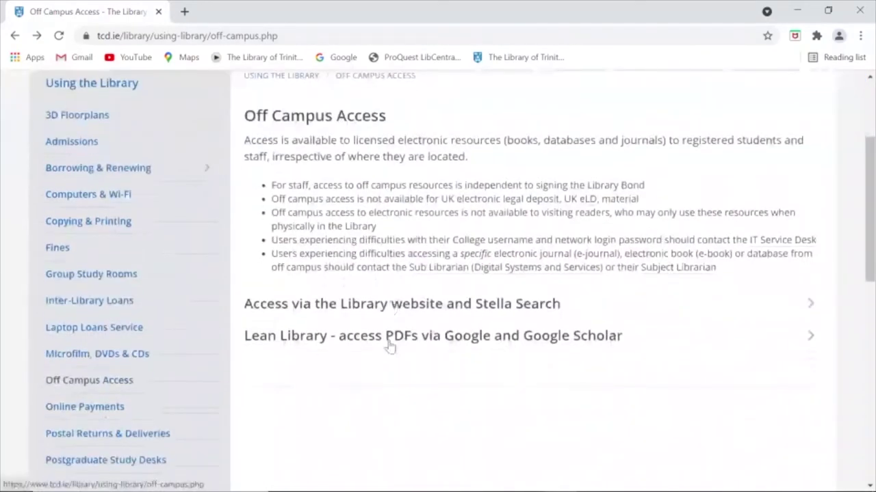
pyautogui.click(390, 346)
pyautogui.scroll(-2, 390, 346)
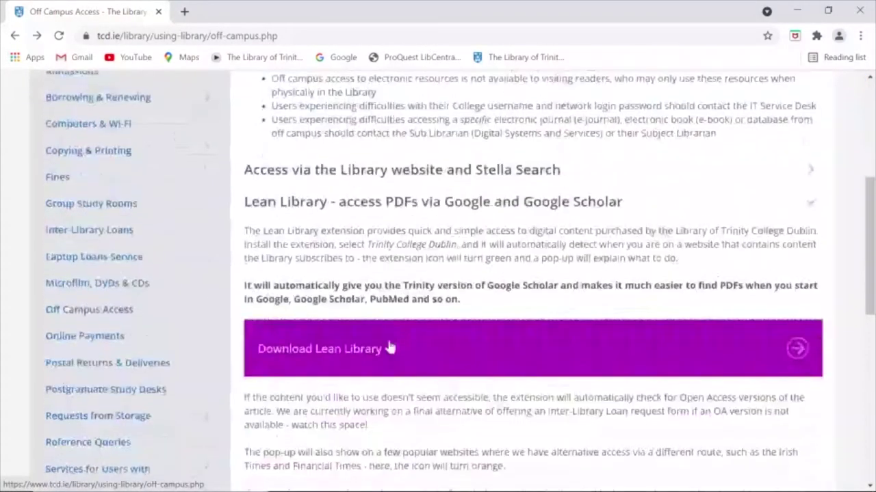
pyautogui.click(389, 346)
pyautogui.scroll(-1, 390, 346)
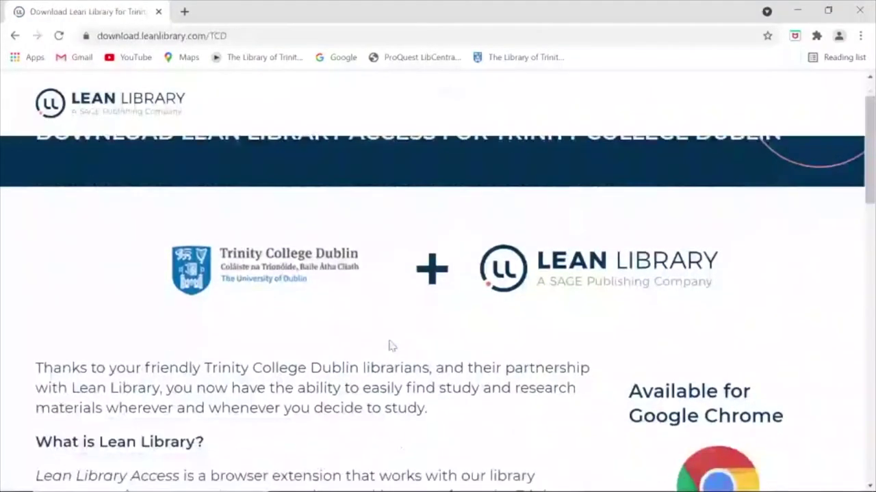
pyautogui.scroll(-1, 389, 346)
pyautogui.scroll(-1, 390, 342)
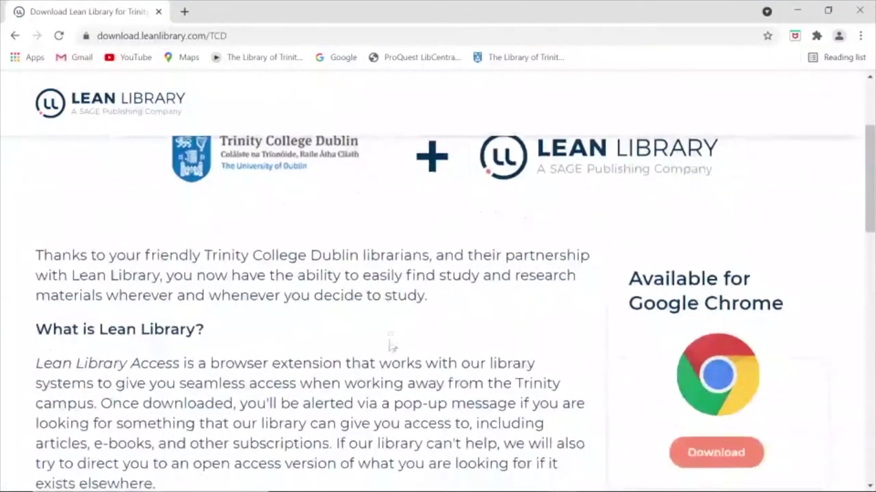
pyautogui.click(702, 457)
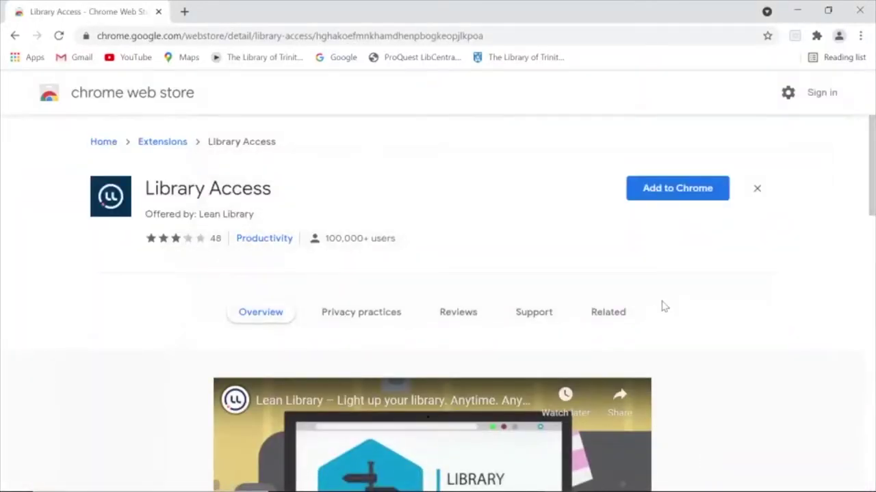
# Step: Add the Library Access extension to Chrome and confirm the permissions
pyautogui.click(683, 195)
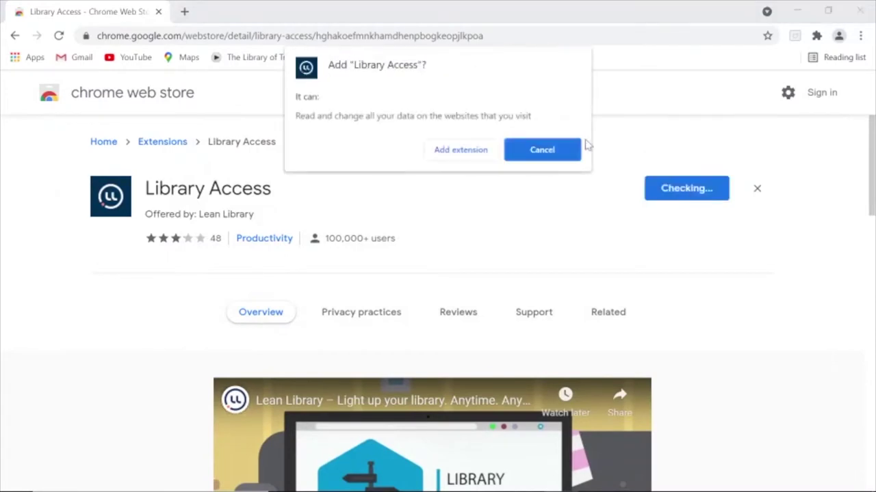
pyautogui.click(473, 155)
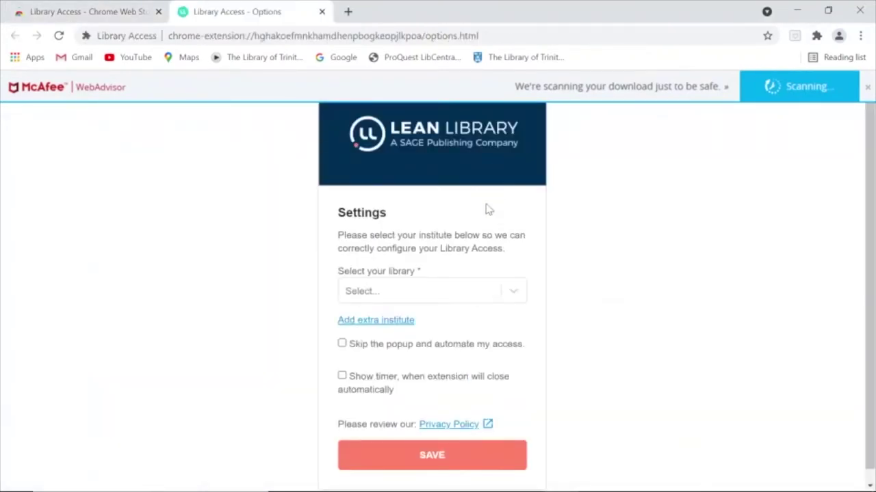
# Step: Filter the library list with 'tri' and select Trinity College Dublin
pyautogui.click(440, 292)
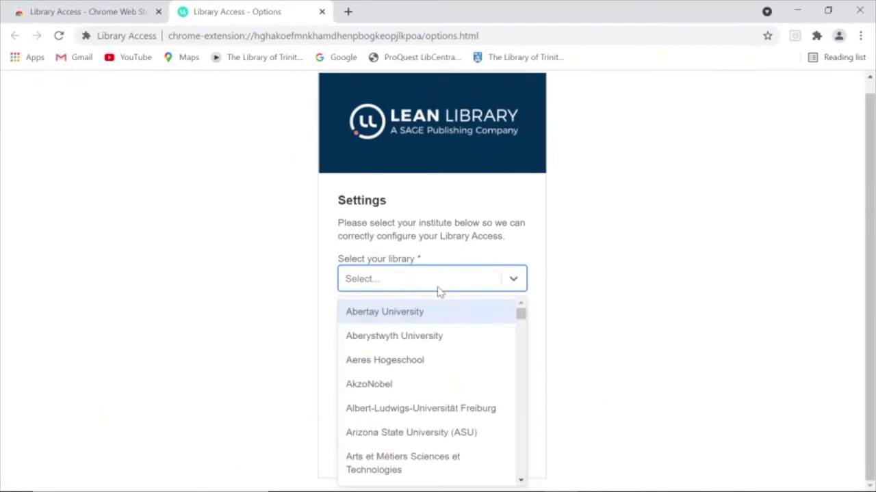
pyautogui.write('tri')
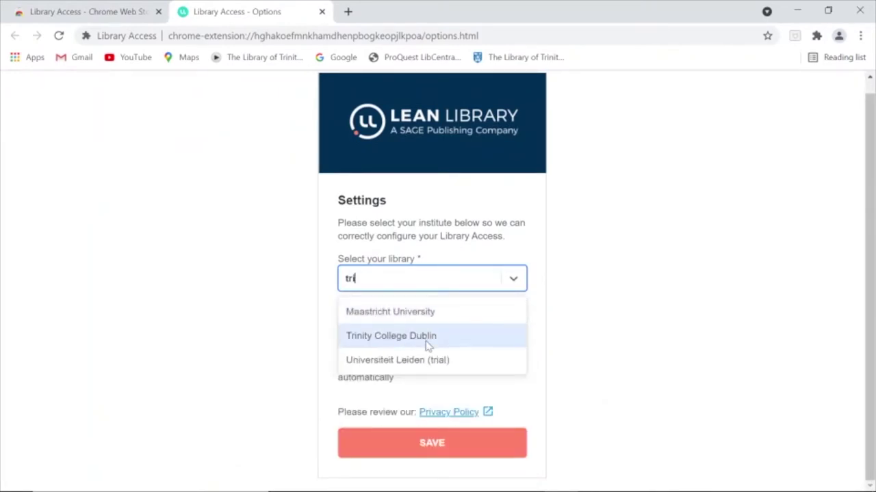
pyautogui.click(427, 345)
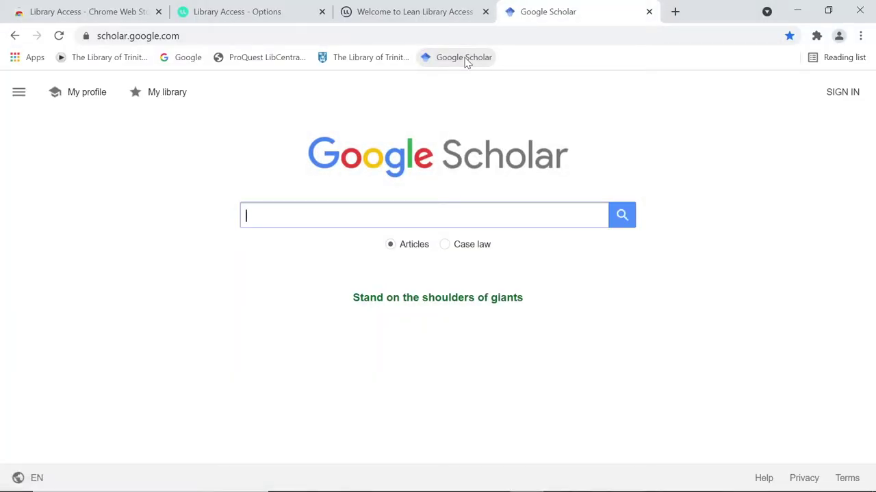
# Step: Search Scholar for 'goldfish memory' and filter results to Since 2021
pyautogui.click(446, 216)
pyautogui.write('goldfish')
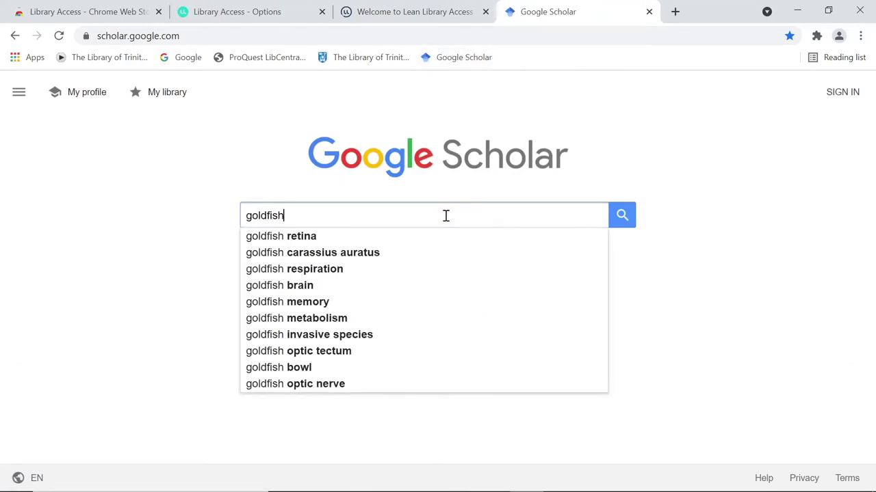
pyautogui.write(' m')
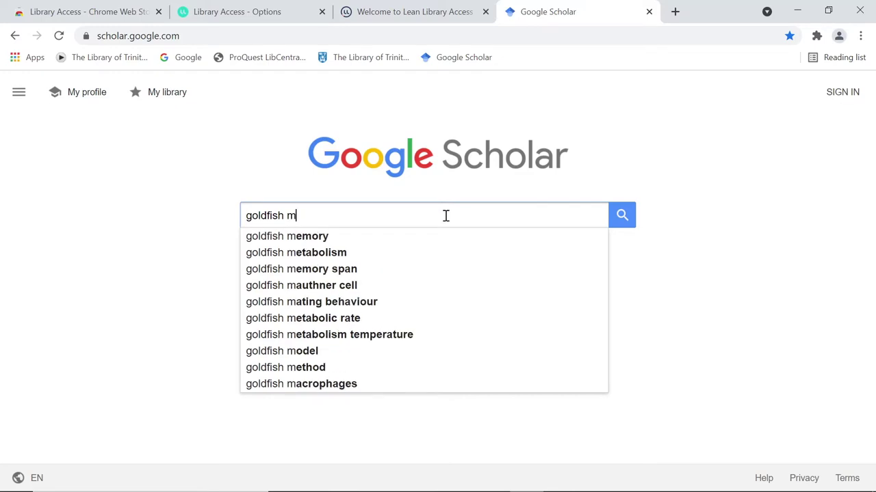
pyautogui.write('emory')
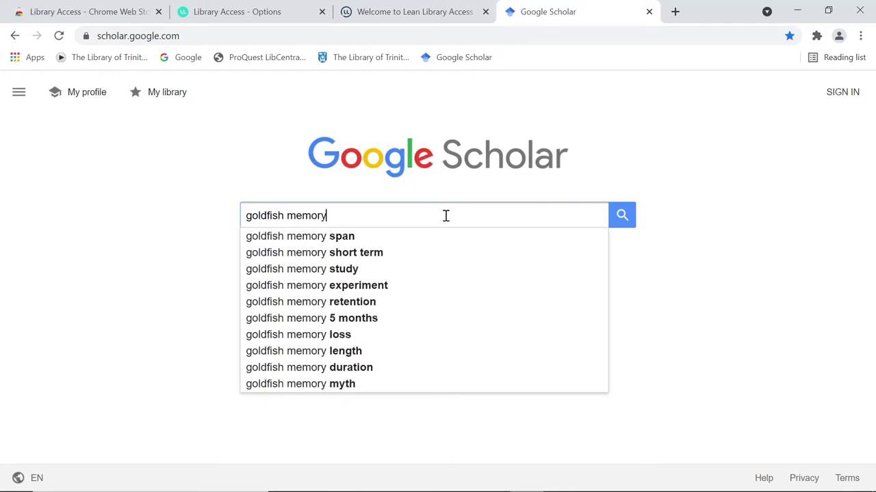
pyautogui.press('Return')
pyautogui.click(59, 177)
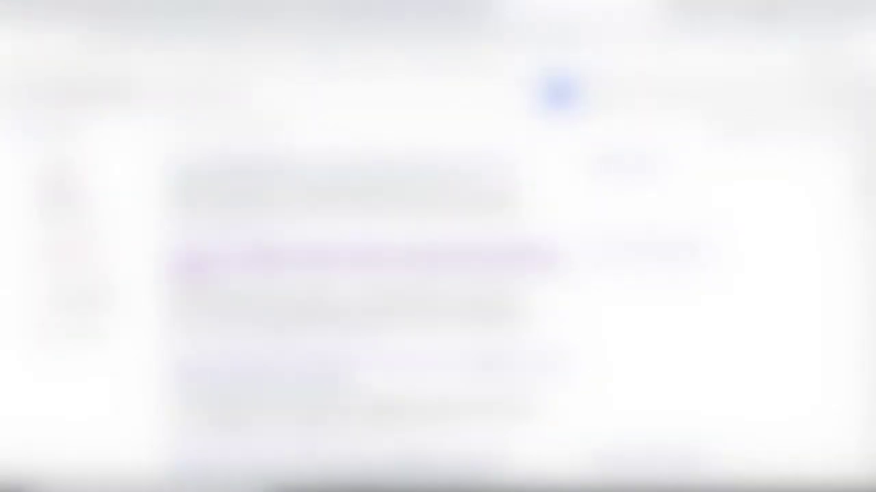
# Step: Open the goldfish monoamine oxidase article, sign in via Trinity, and open its PDF
pyautogui.click(299, 253)
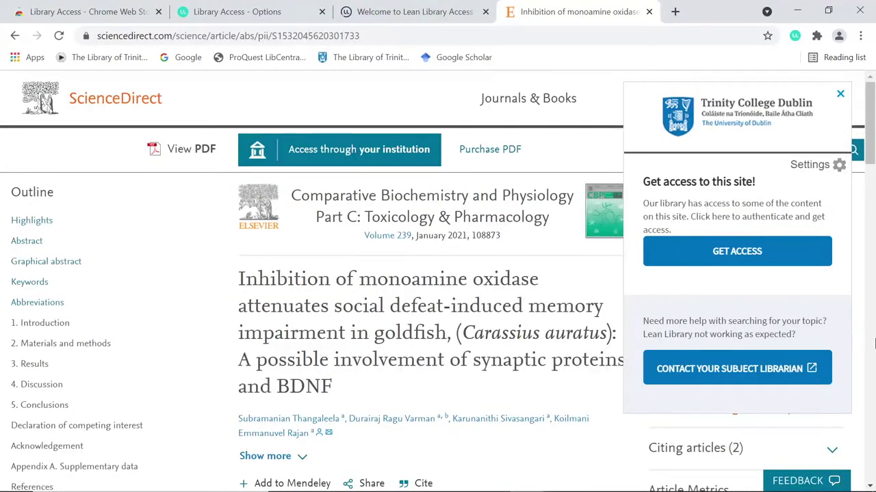
pyautogui.click(792, 257)
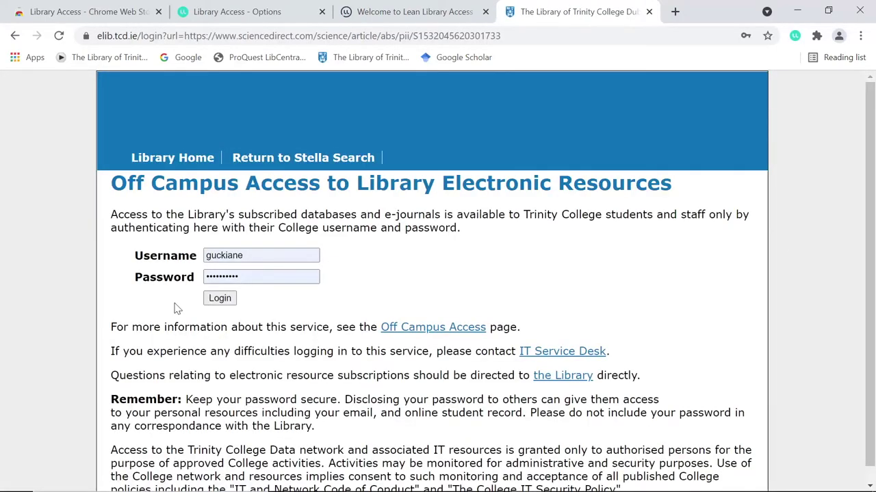
pyautogui.click(220, 298)
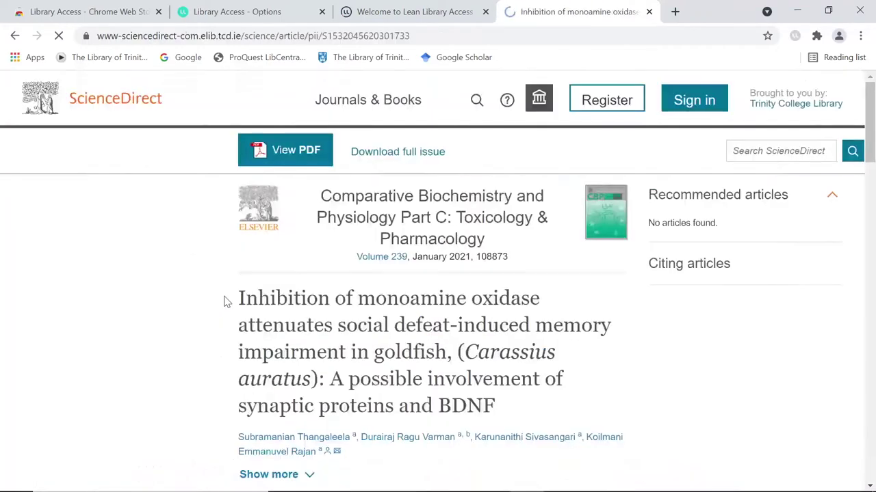
pyautogui.click(296, 157)
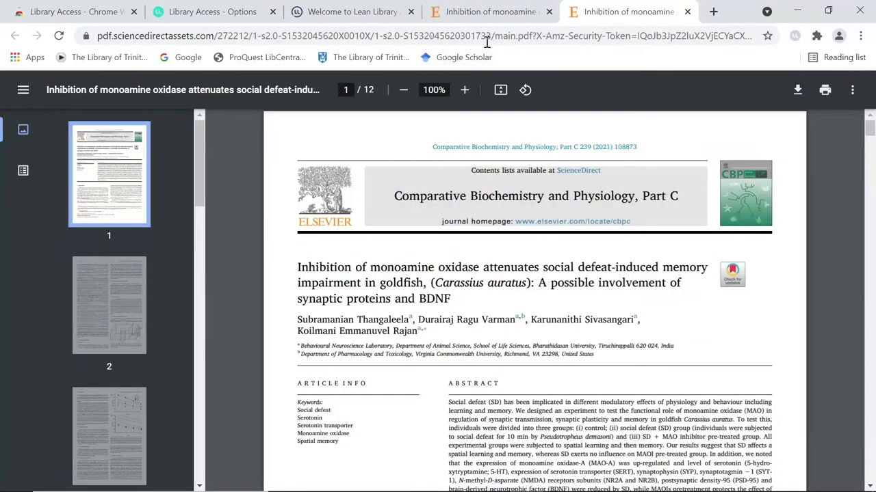
# Step: Return to the ScienceDirect article and check Lean Library's access status there
pyautogui.click(495, 15)
pyautogui.click(794, 37)
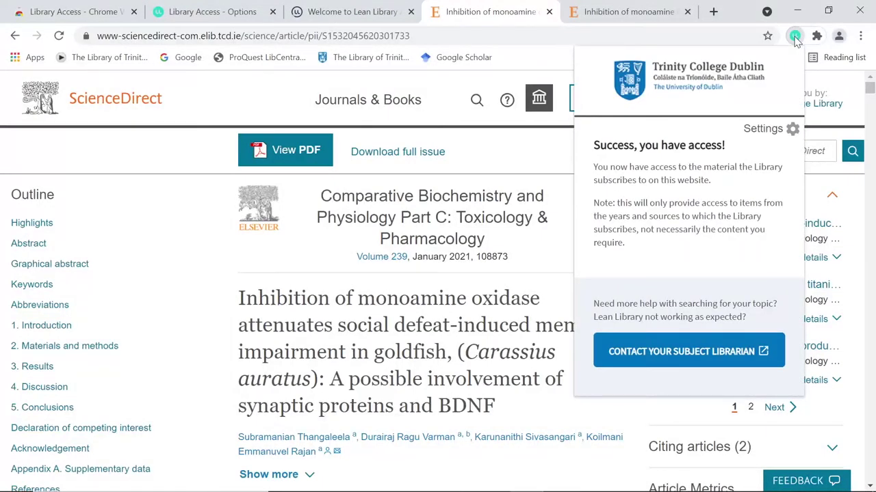
pyautogui.click(794, 36)
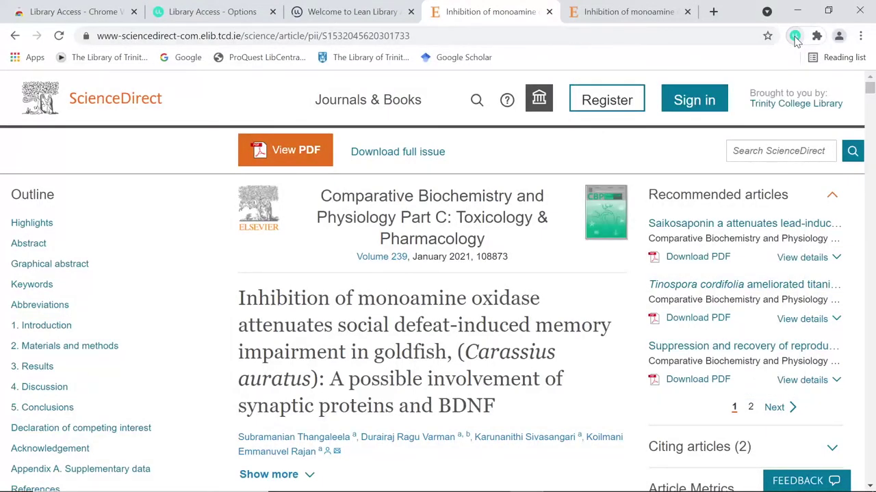
pyautogui.click(794, 36)
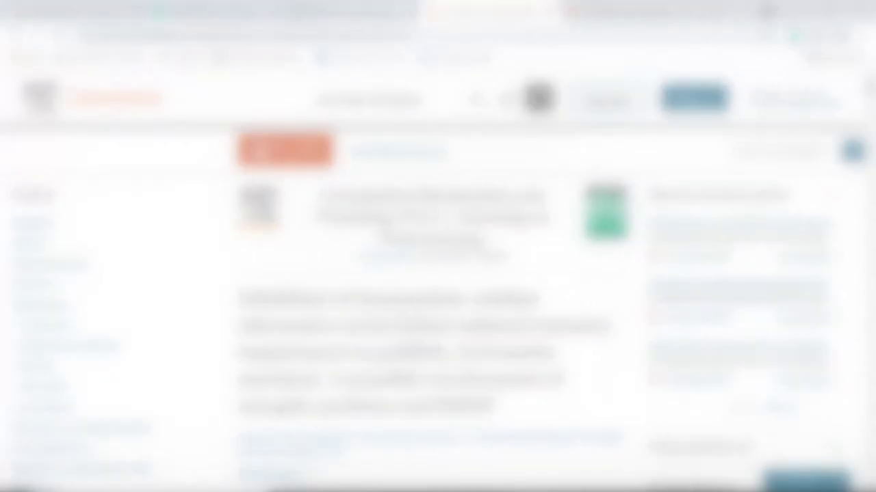
# Step: Search 'florence papacy' and select the 'Filippo Strozzi and the Medici' title for copying
pyautogui.press('Return')
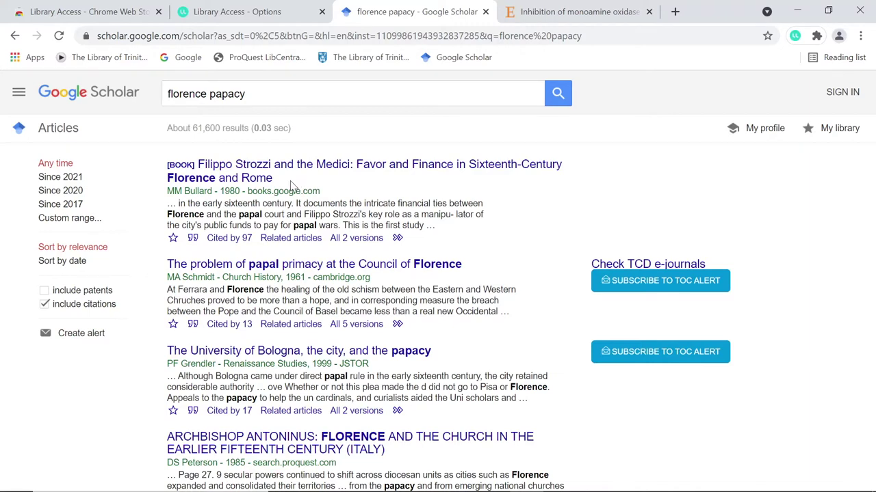
pyautogui.moveTo(273, 178); pyautogui.dragTo(195, 165)
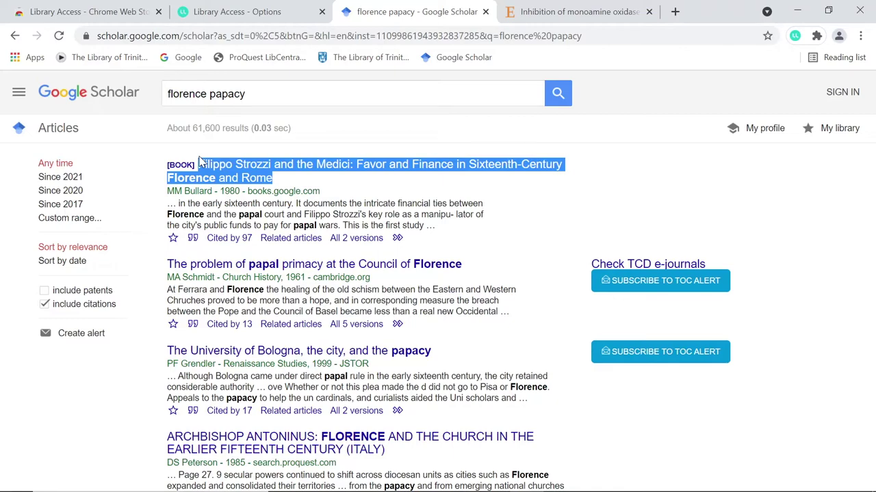
pyautogui.rightClick(238, 179)
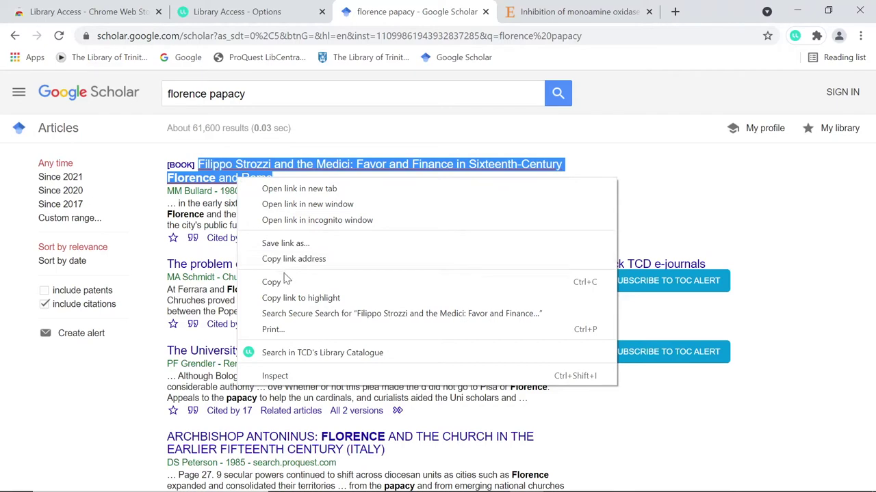
pyautogui.click(302, 350)
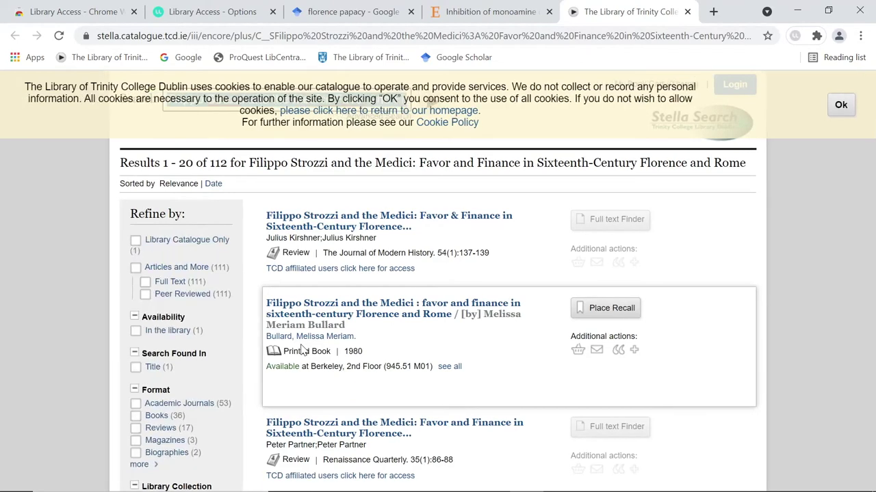
pyautogui.click(335, 307)
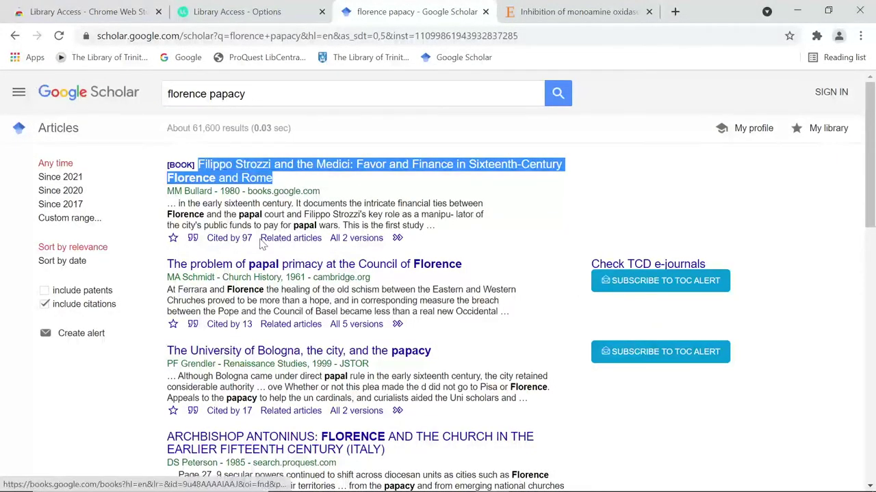
# Step: Unlock the Papal Primacy at the Council of Florence article on JSTOR via Trinity, then return to Scholar
pyautogui.click(208, 271)
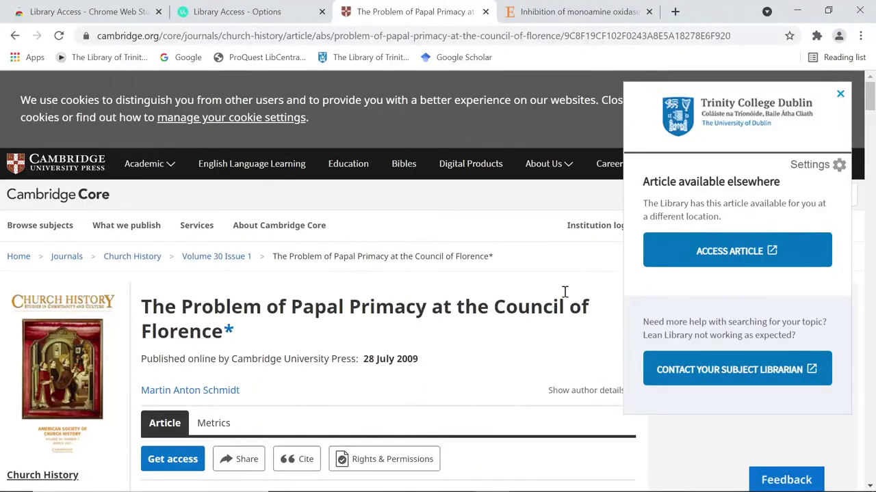
pyautogui.click(692, 257)
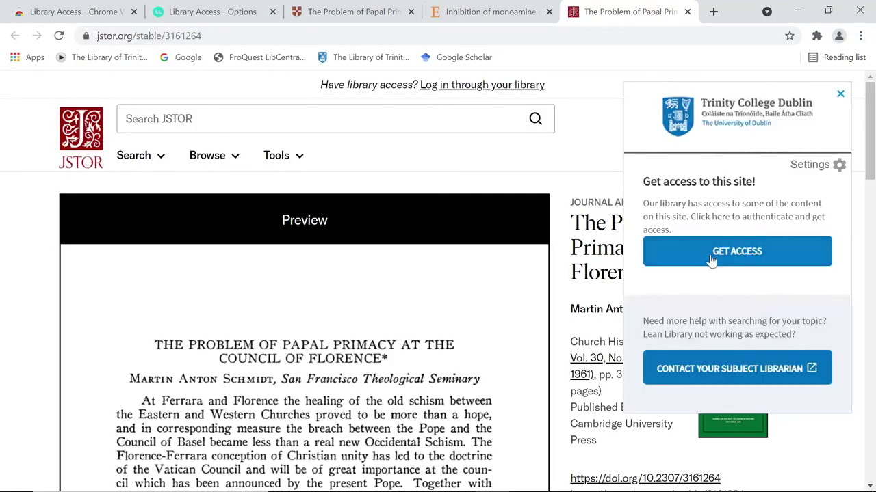
pyautogui.click(747, 253)
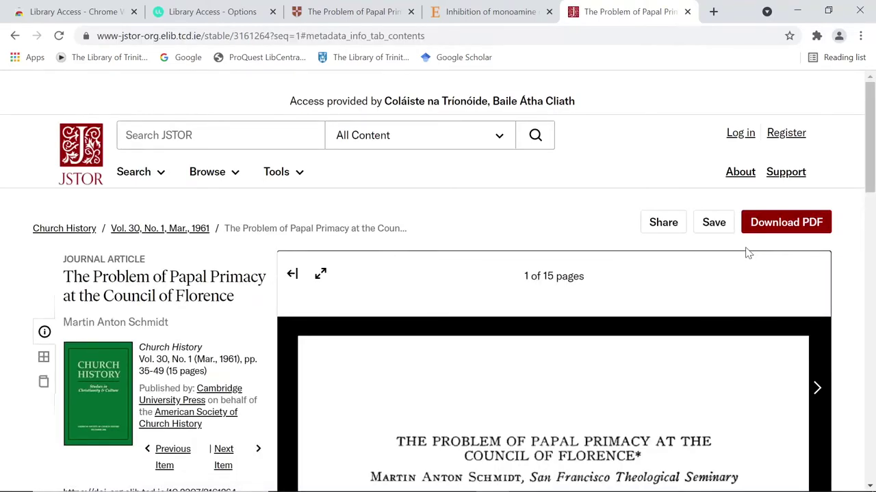
pyautogui.click(469, 61)
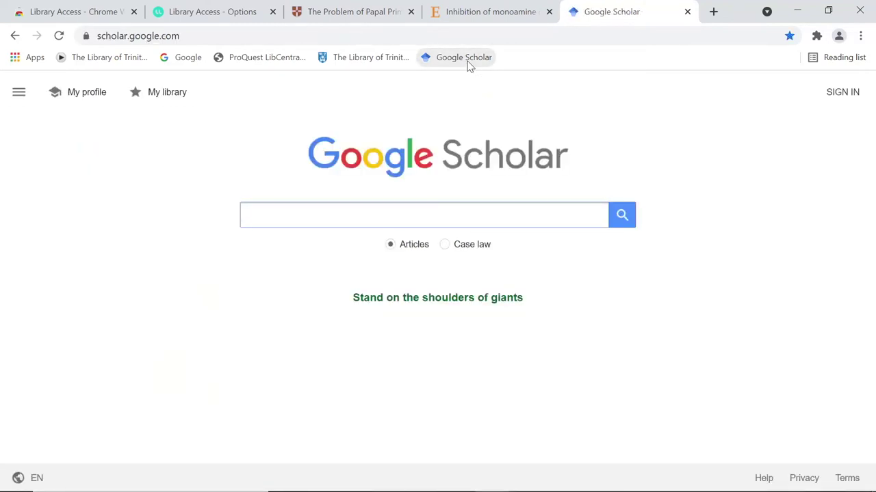
# Step: Search the pasted systematic review title and unlock its Wiley PDF via Trinity's access
pyautogui.hotkey('ctrl', 'v')
pyautogui.press('Return')
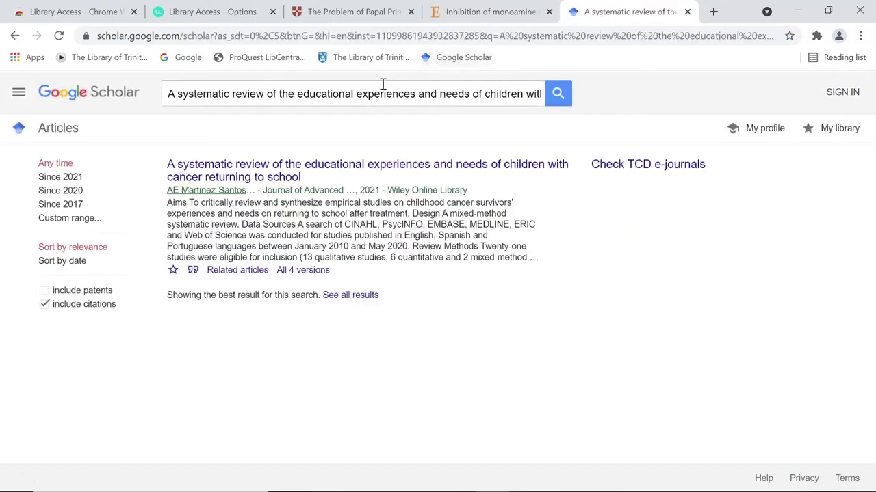
pyautogui.click(253, 175)
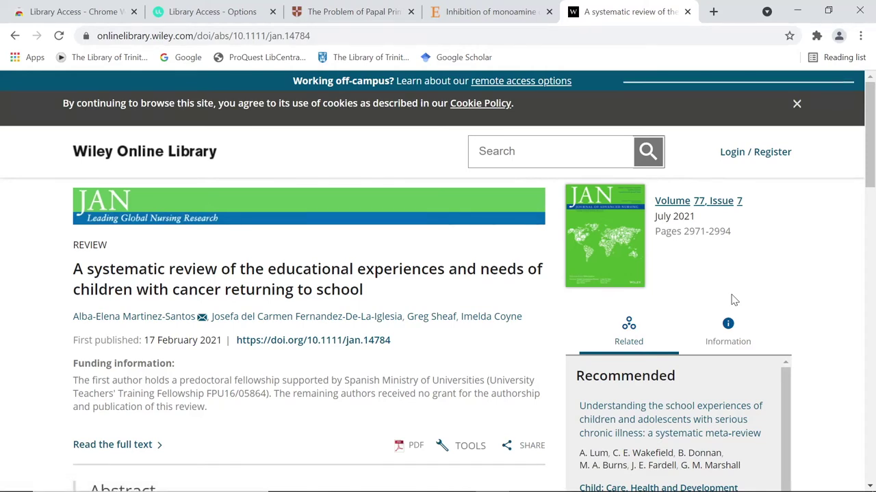
pyautogui.click(734, 257)
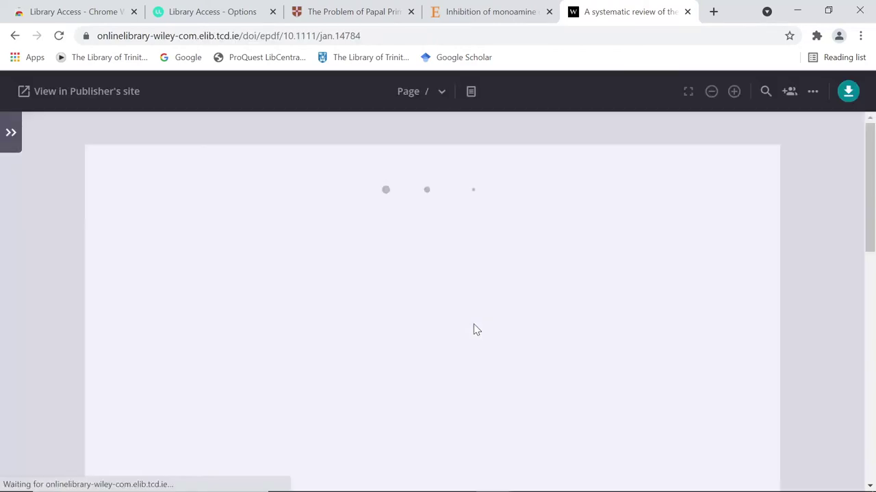
pyautogui.scroll(-4, 477, 330)
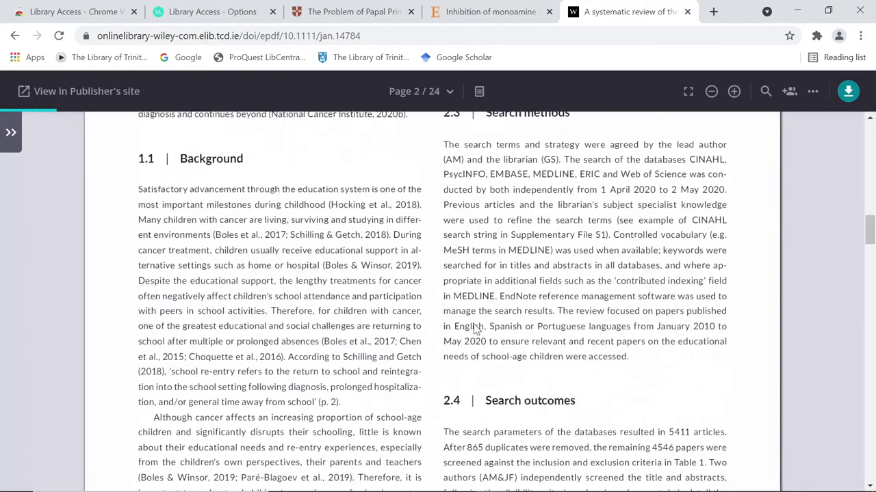
pyautogui.scroll(-3, 474, 325)
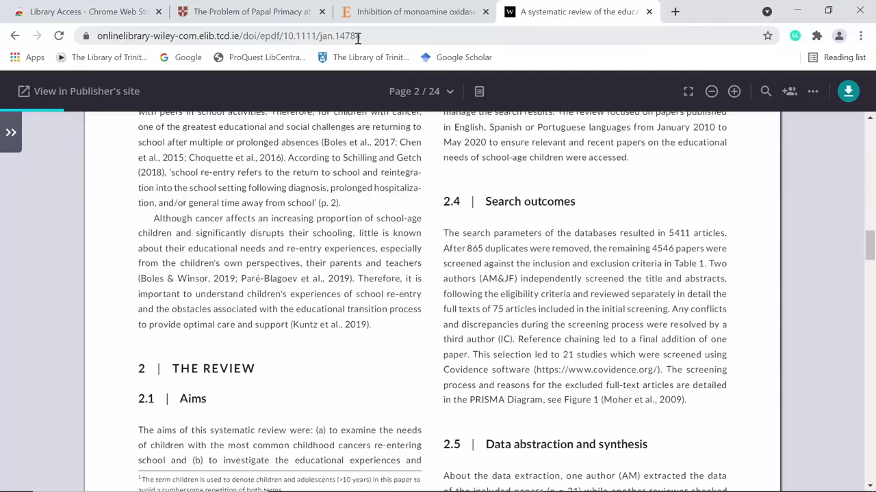
# Step: Load irishtimes.com from the address bar and view Lean Library's access options
pyautogui.click(358, 39)
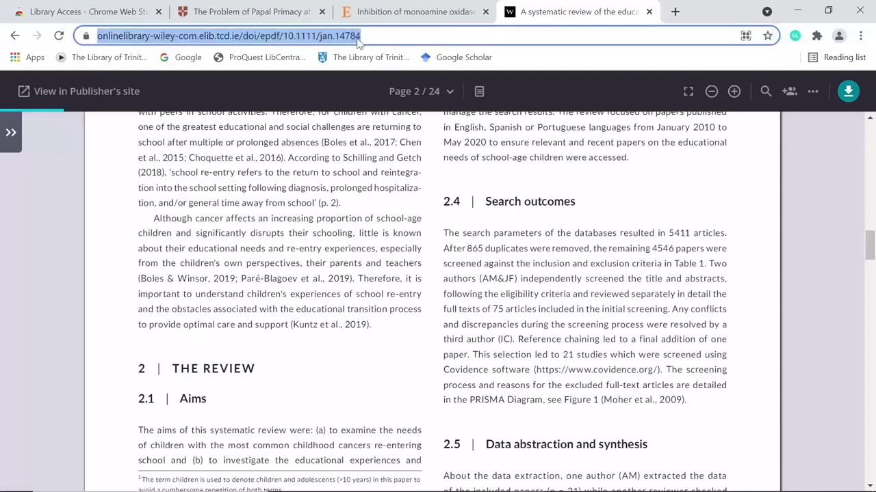
pyautogui.write('iri')
pyautogui.press('Return')
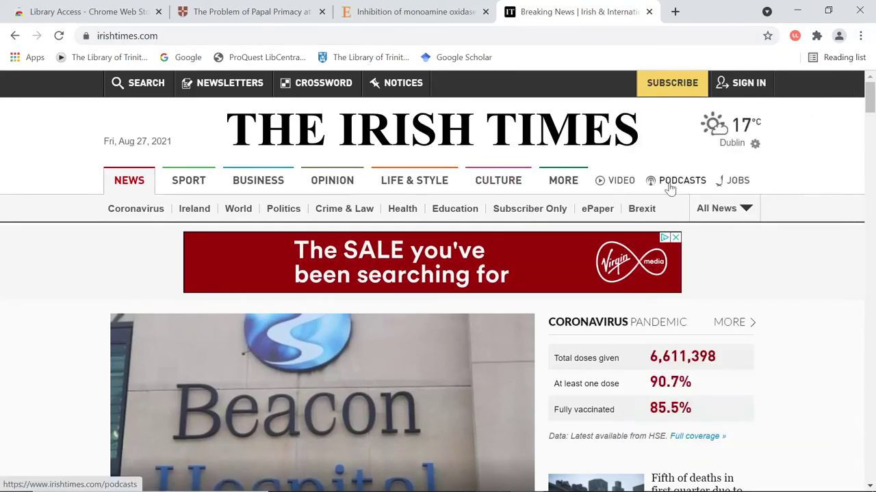
pyautogui.click(794, 37)
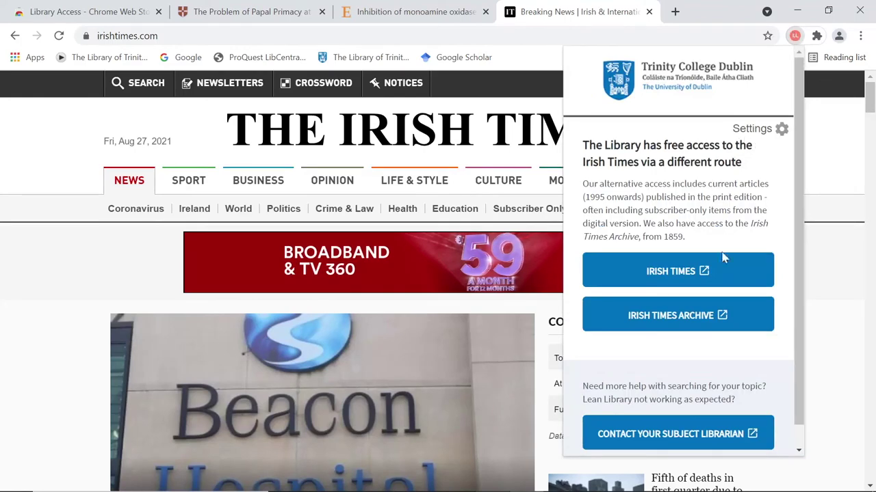
# Step: Open the Irish Times Archive on ProQuest through Trinity's library access
pyautogui.click(696, 318)
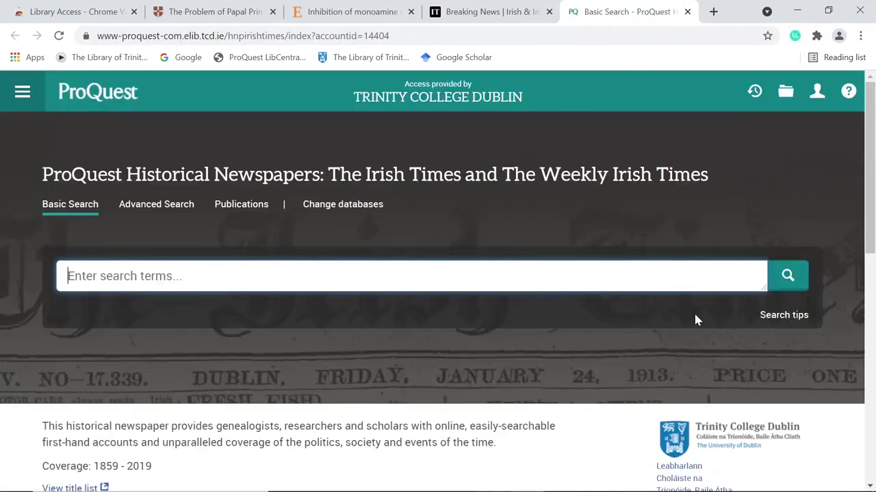